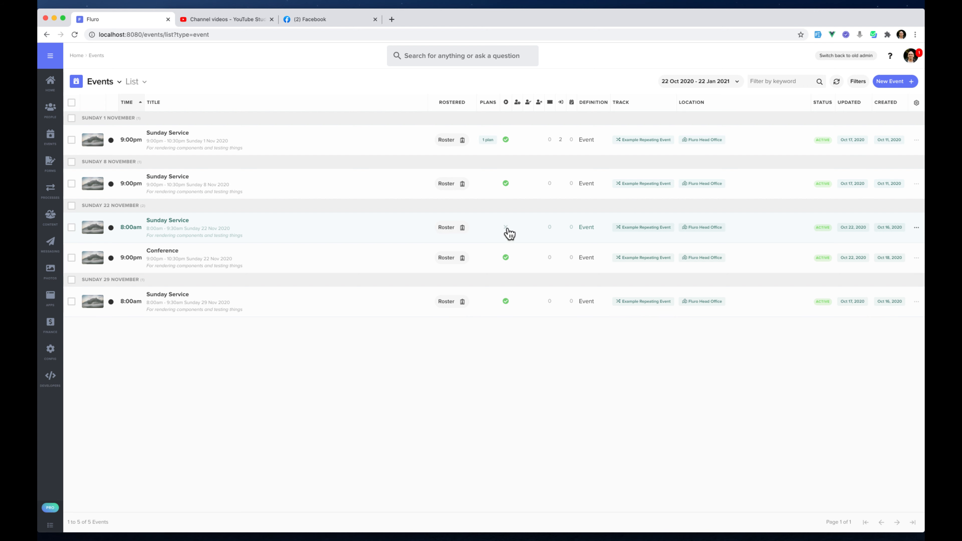
Step: Open the 8:00am Sunday Service event on 22 November and enable live streaming in its livestream settings
click(302, 236)
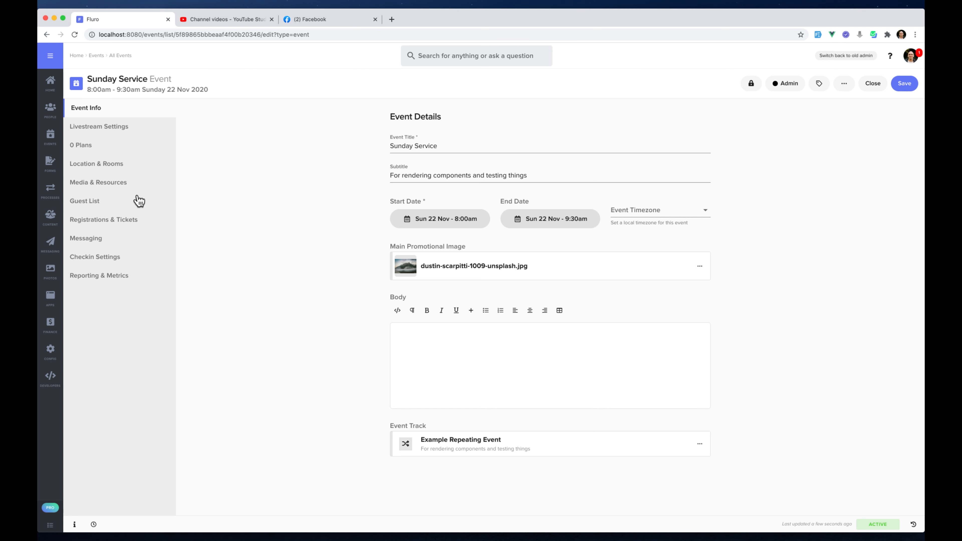
click(121, 131)
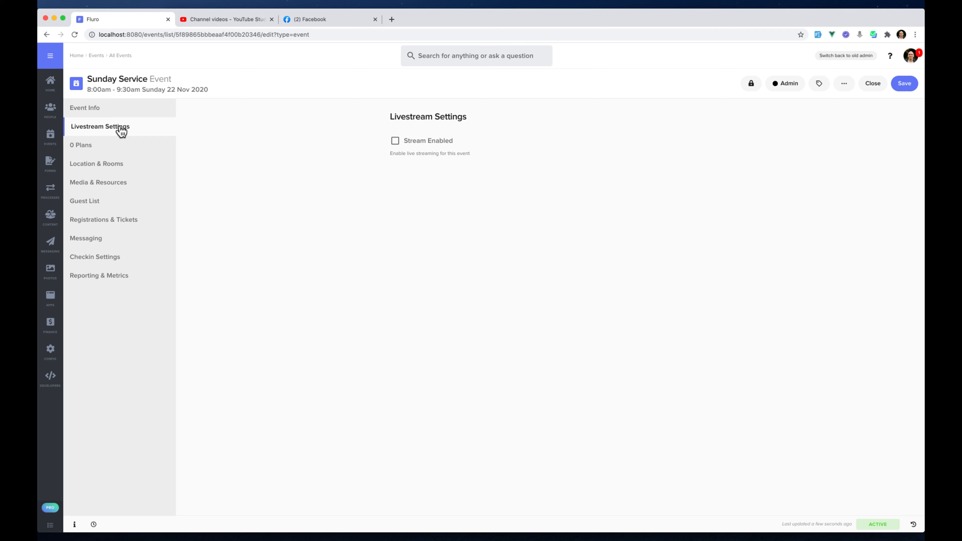
click(396, 142)
click(357, 166)
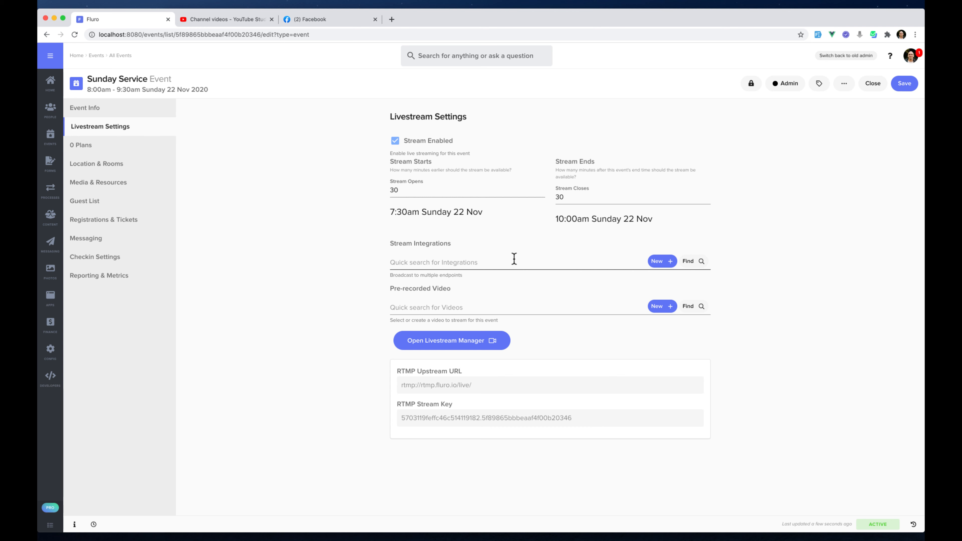
click(667, 262)
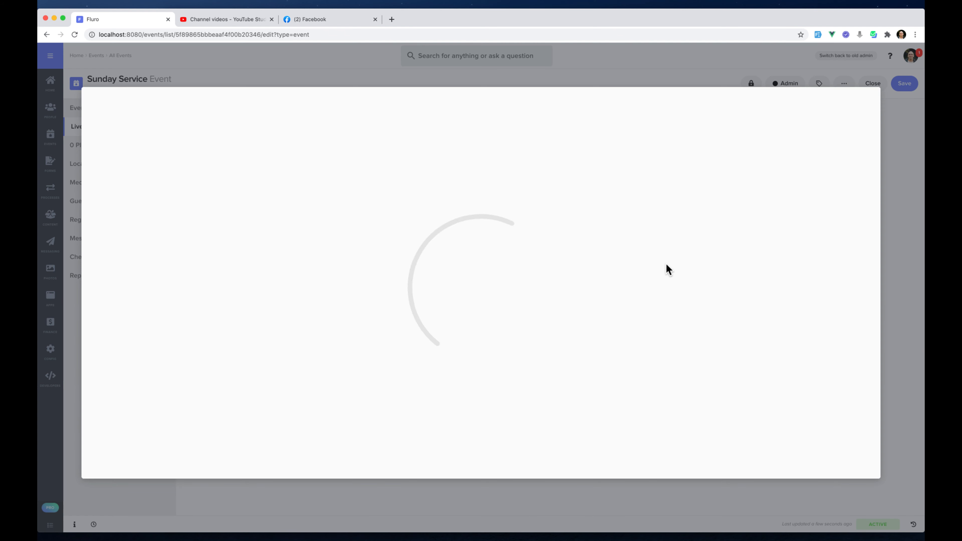
click(599, 166)
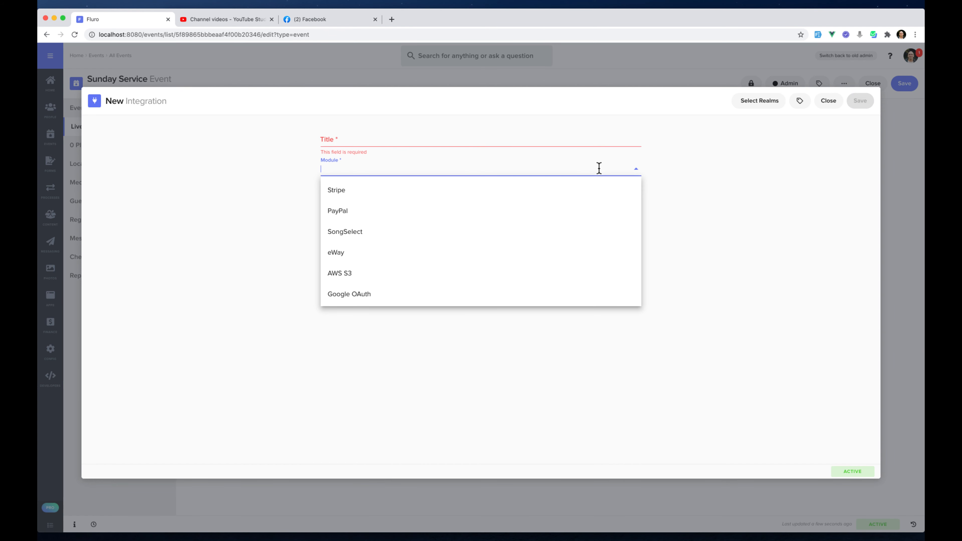
scroll(504, 276, down, 5)
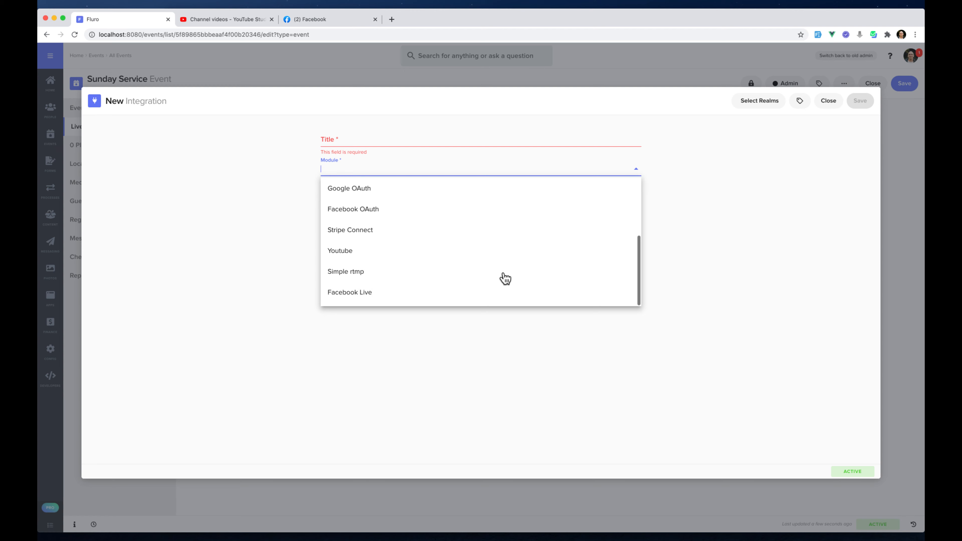
click(474, 277)
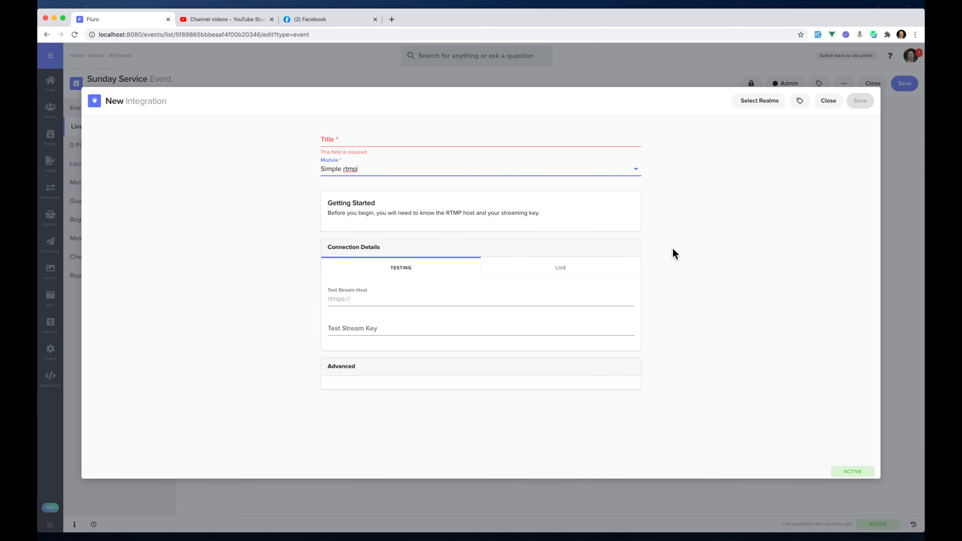
click(828, 100)
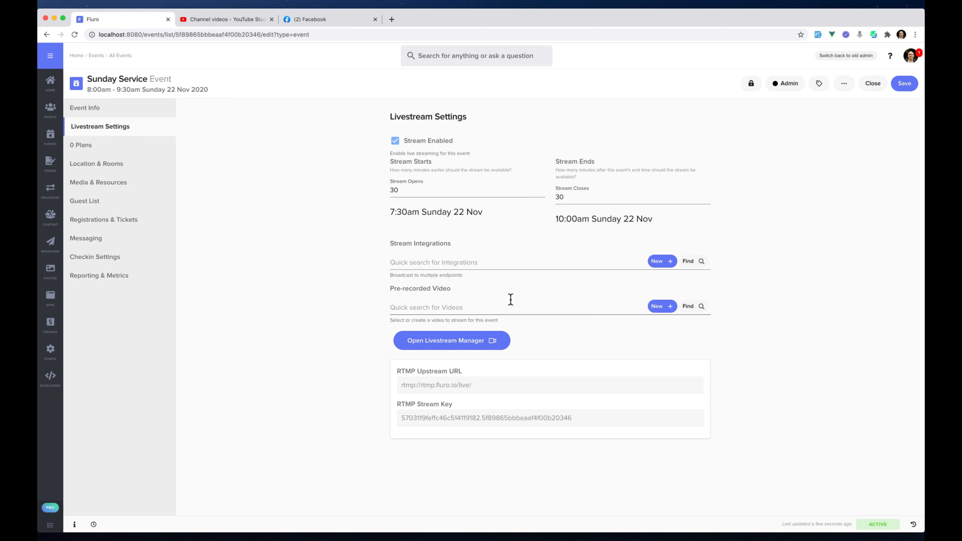
Step: Select the existing Example Vimeo video as the event's pre-recorded video
click(688, 307)
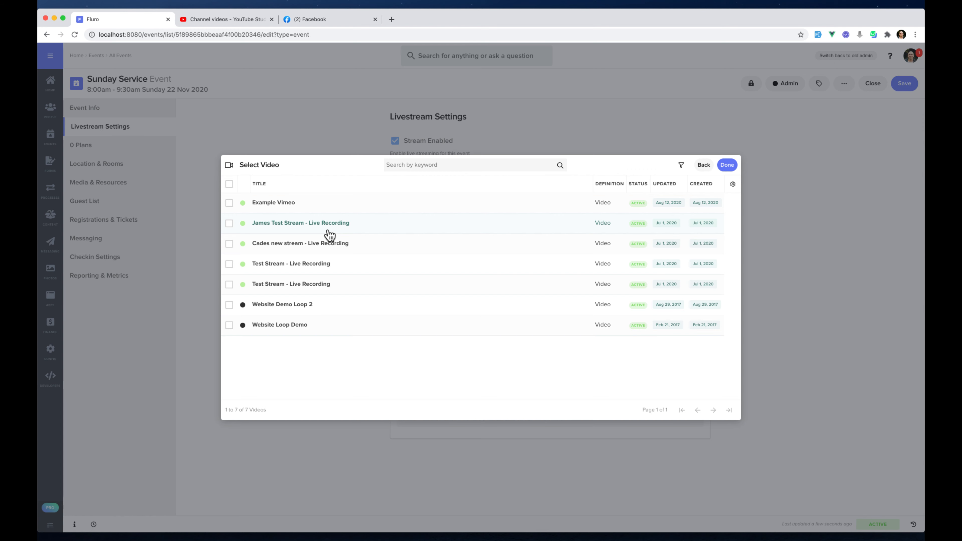
click(343, 207)
click(729, 169)
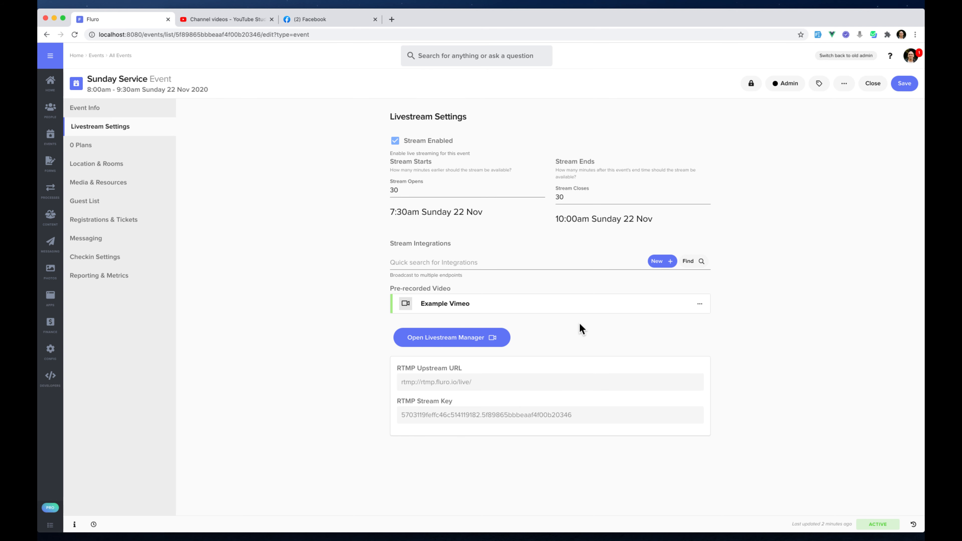
Step: Open the livestream manager for the event and post the public reply "hey guys welcome to the stream"
click(482, 341)
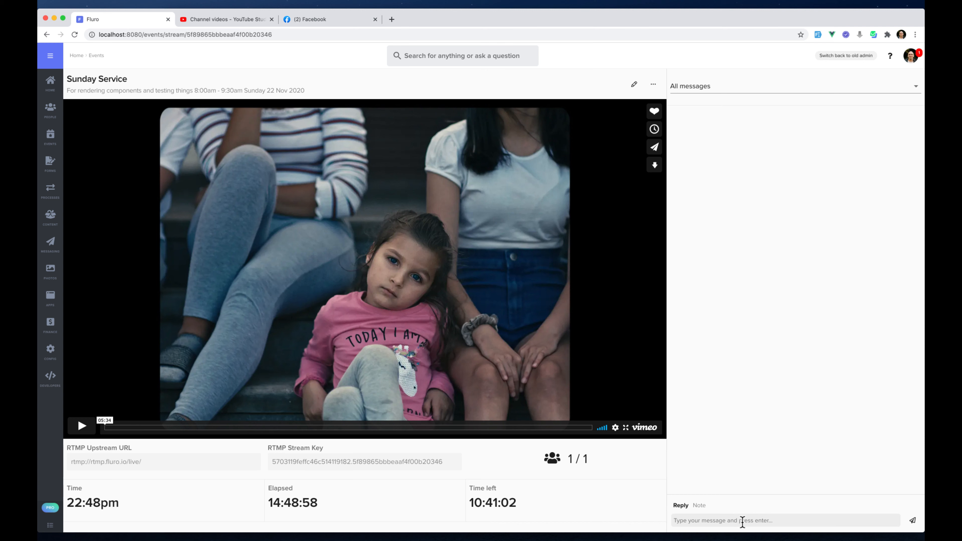
text(hey guys welcome to the stream)
key(Return)
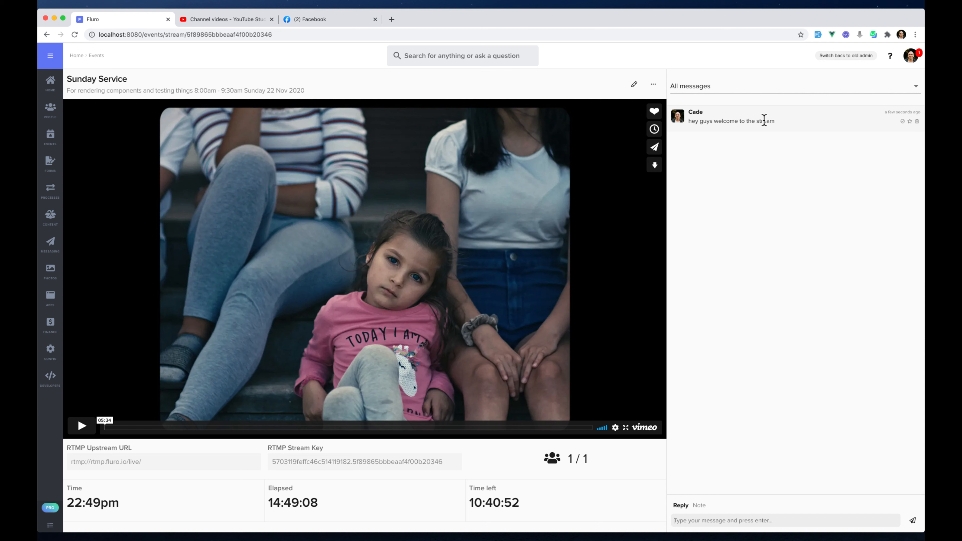
Step: Post the internal note "Can we fix the hair situation on Sally." in the stream chat
click(699, 505)
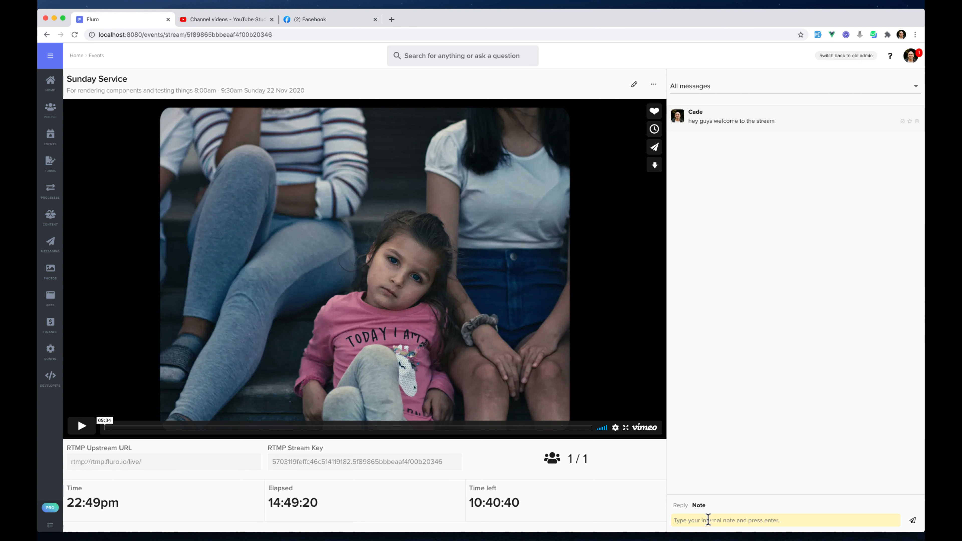
text(Can we fix the hair situation on Sally.)
key(Return)
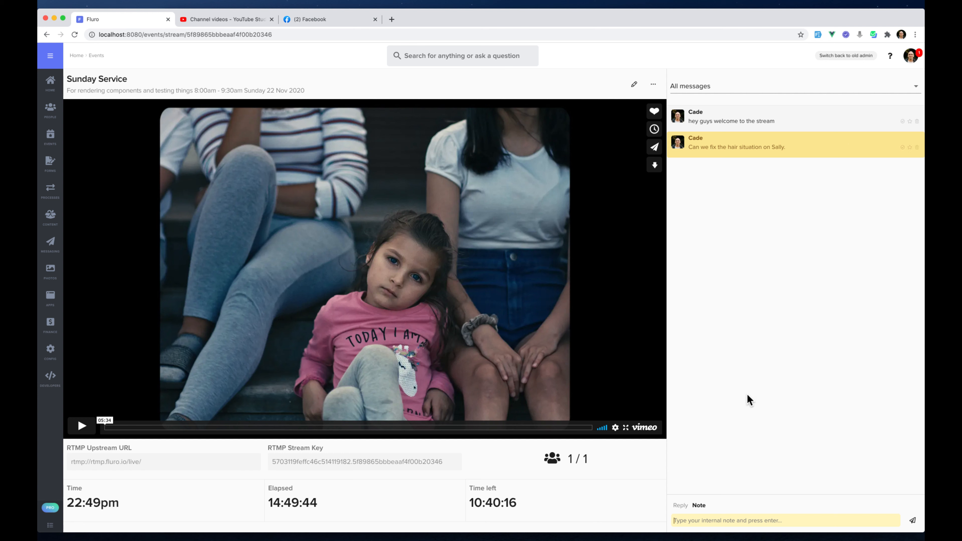
Step: Highlight the welcome message in the stream chat and filter the chat to Highlighted messages
click(911, 121)
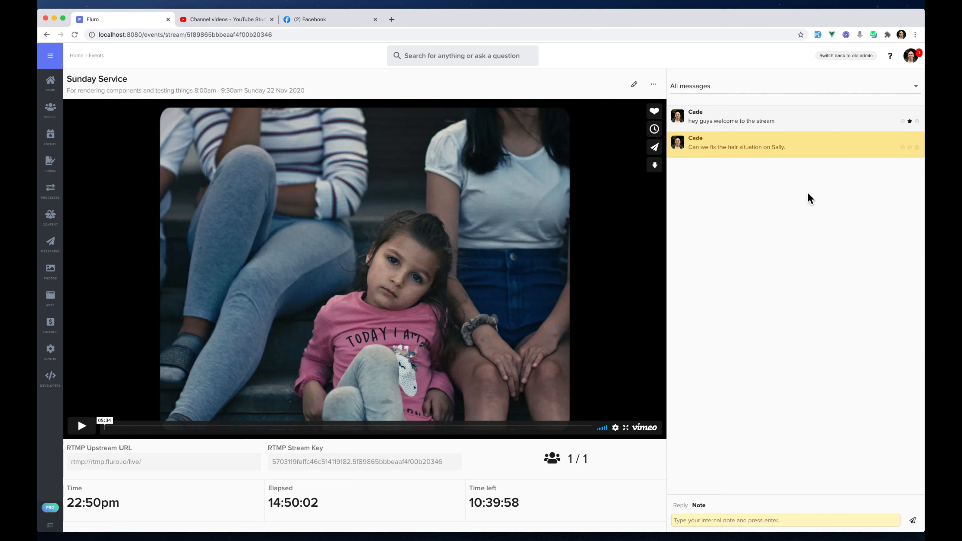
click(909, 121)
click(784, 91)
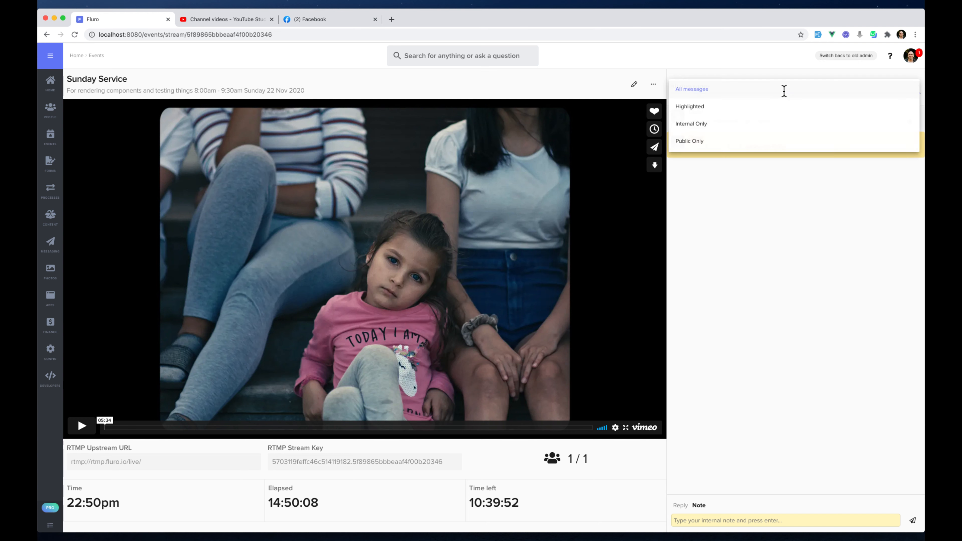
click(756, 115)
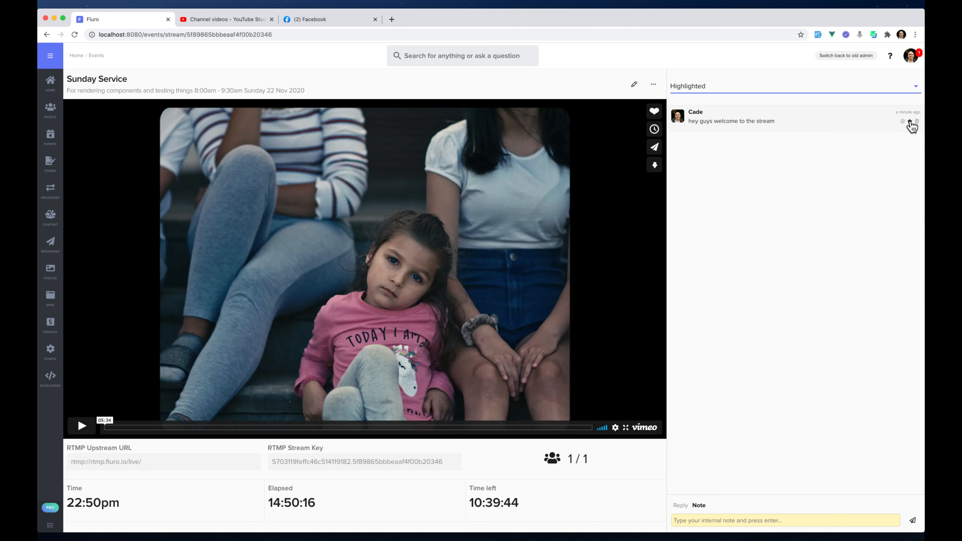
Step: Set the stream chat filter back to All messages
click(804, 87)
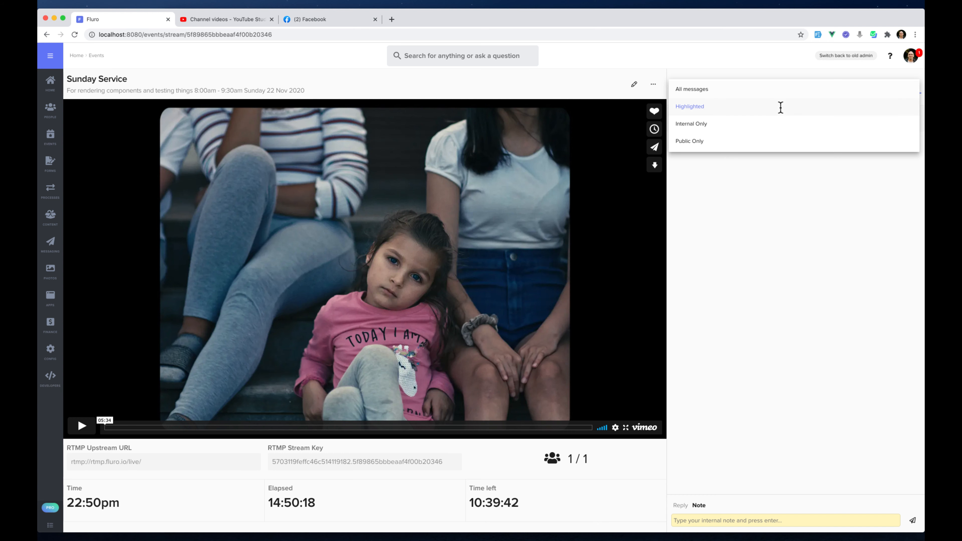
click(779, 95)
click(769, 280)
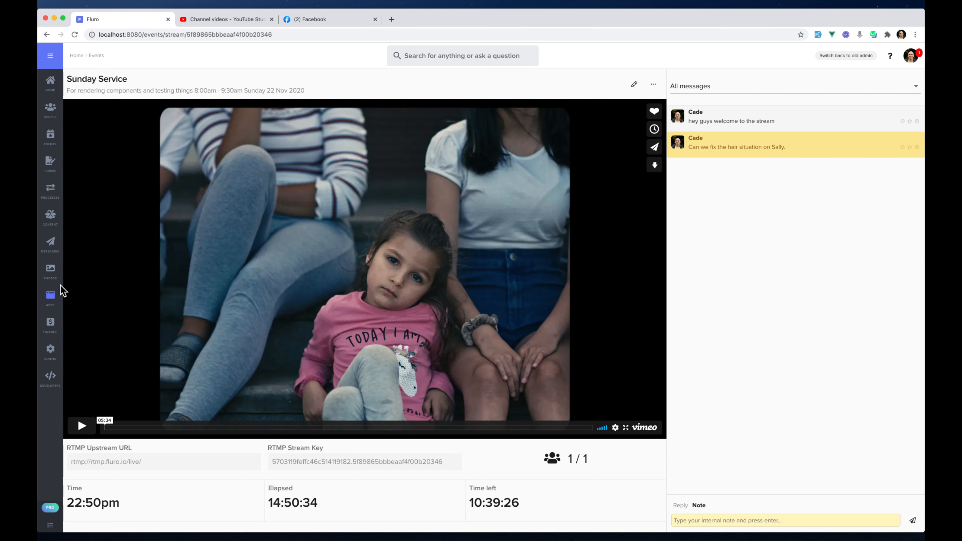
Step: Open the Basic Website in the site builder and create a page titled Livestream, linked in the Main Menu
click(88, 319)
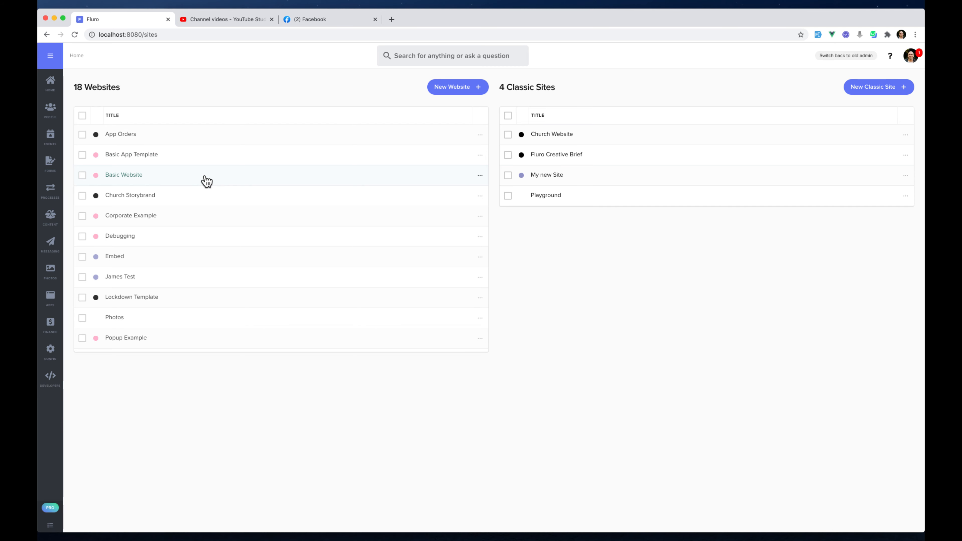
click(417, 179)
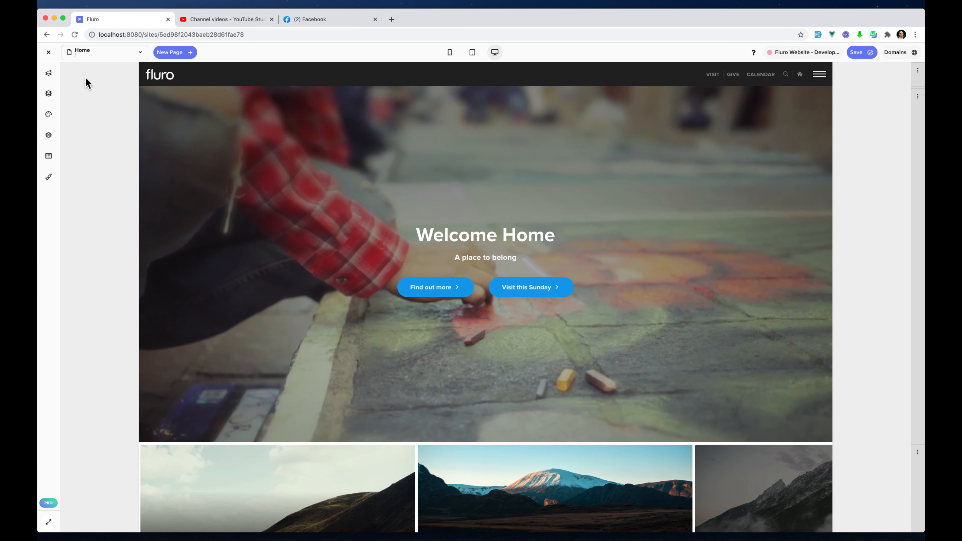
click(174, 52)
text(L)
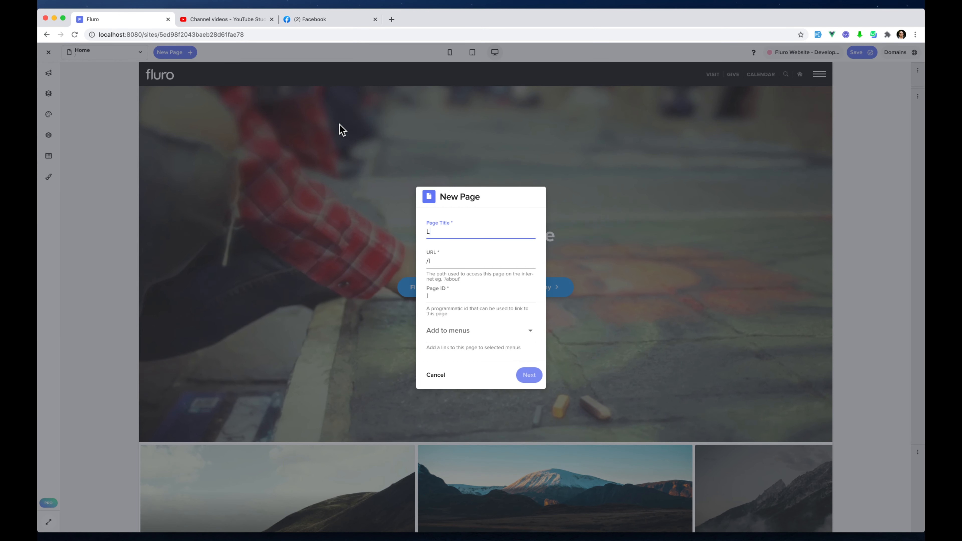
text(ivestream)
click(477, 331)
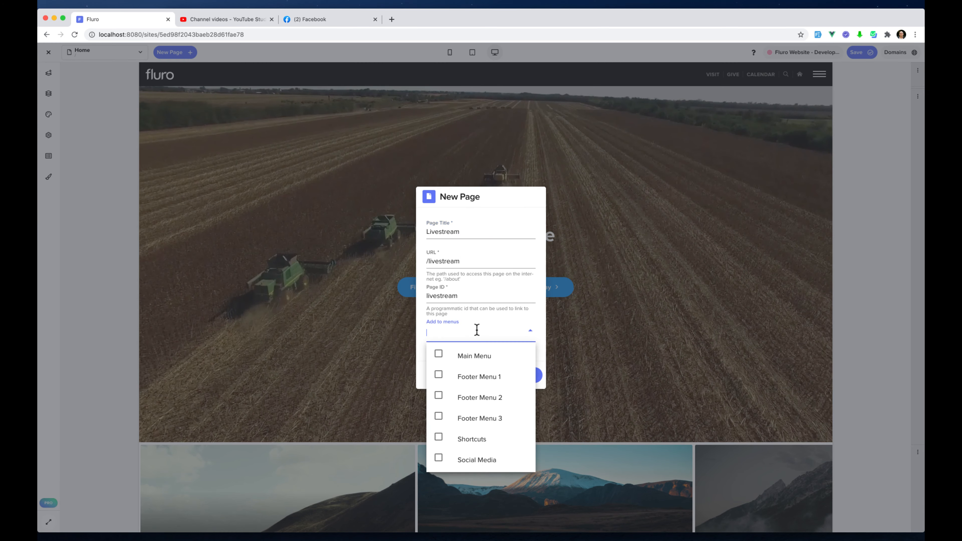
click(473, 355)
click(531, 331)
click(532, 377)
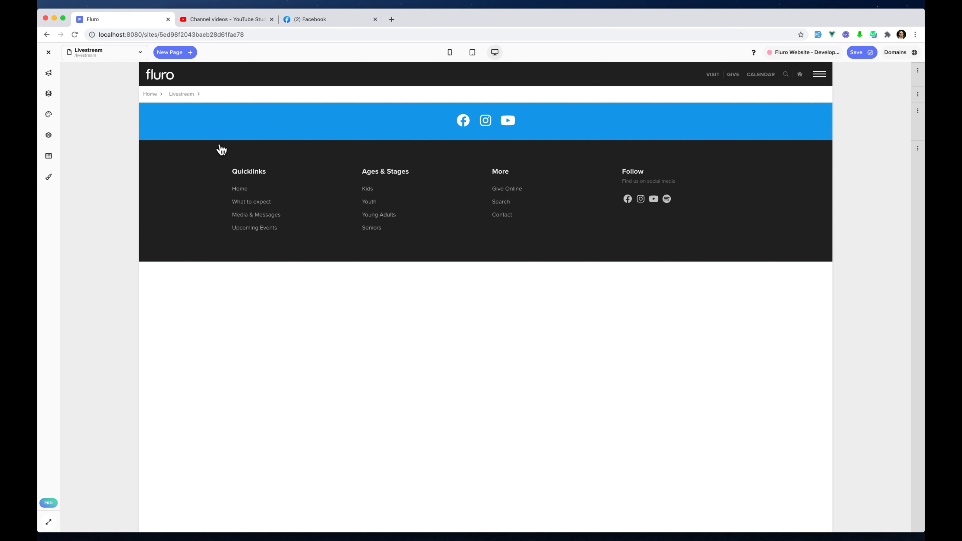
Step: Search the blocks for "live" and place the Upcoming Livestream block on the page below the breadcrumb
click(48, 73)
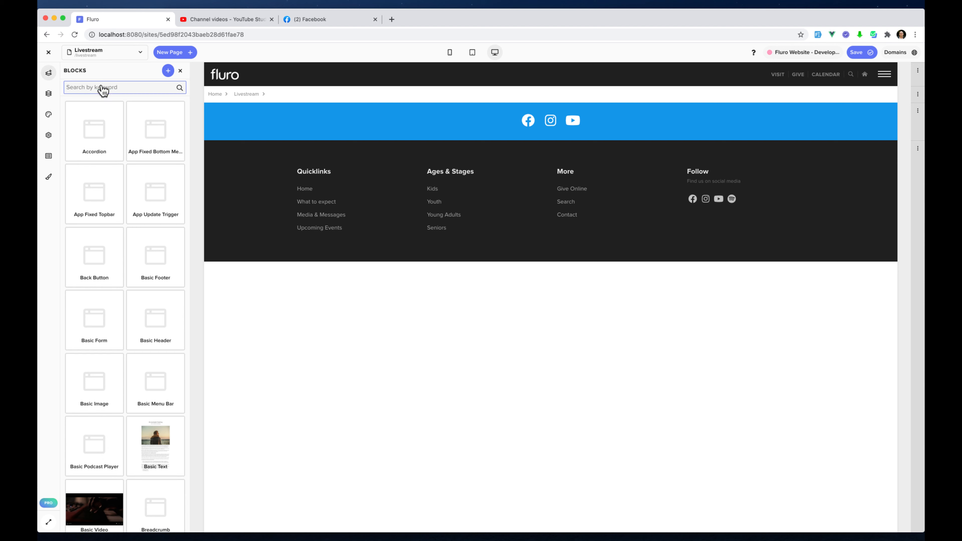
text(live)
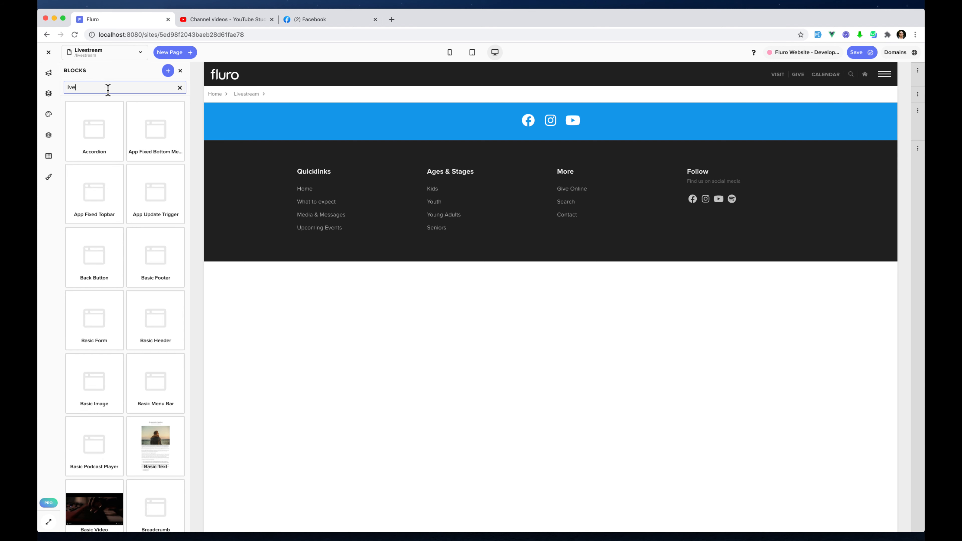
drag(101, 200, 443, 124)
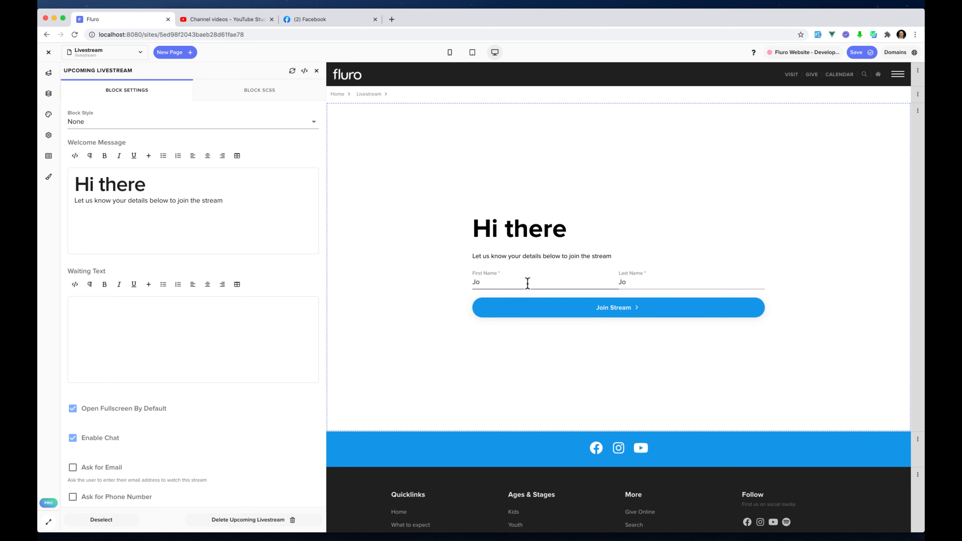
click(630, 279)
Step: Try the Ask for Email and Ask for Phone Number options of the Upcoming Livestream block, switching both off again
scroll(129, 228, down, 4)
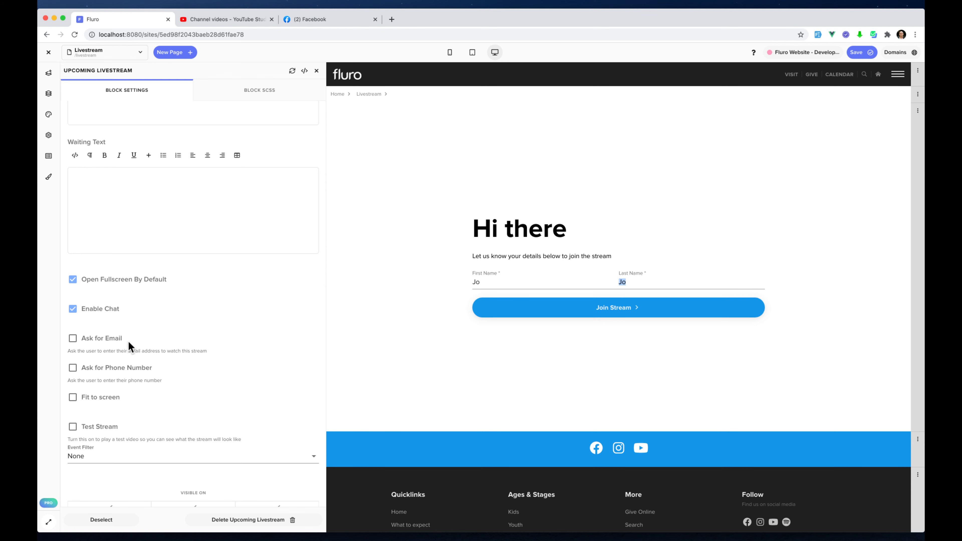
click(73, 345)
click(74, 373)
click(72, 370)
click(73, 338)
Step: Try Events of Type(s) and Events tagged as the Upcoming Livestream block's event filter
scroll(177, 354, down, 3)
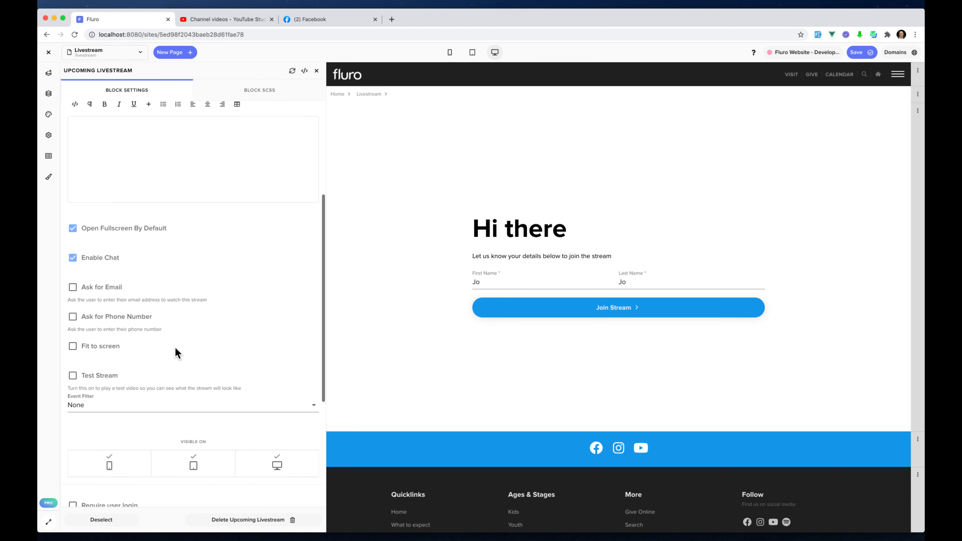
click(162, 345)
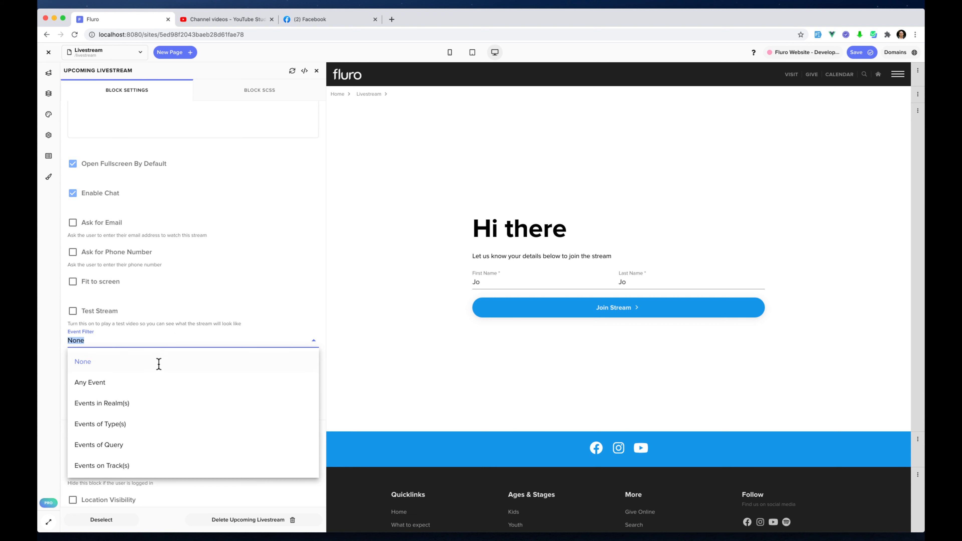
scroll(155, 391, down, 1)
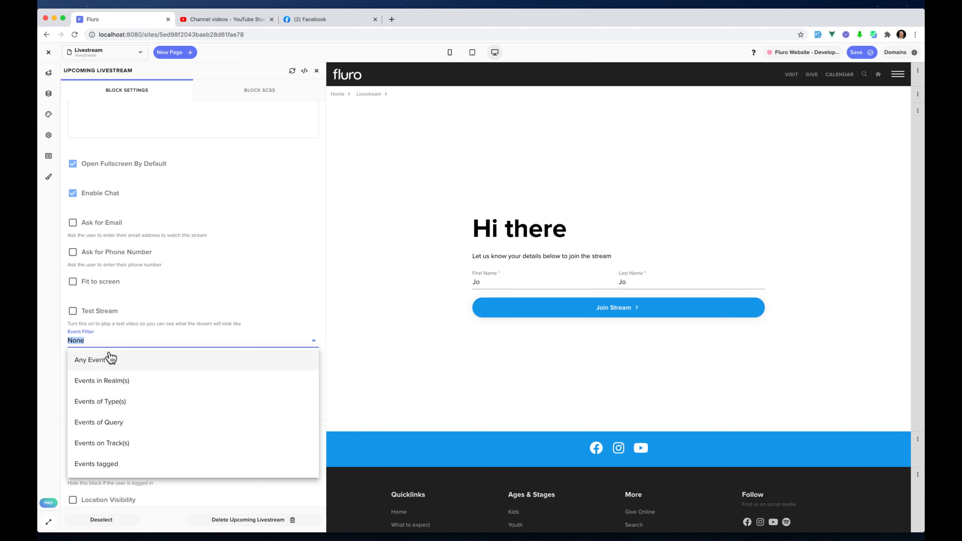
click(123, 402)
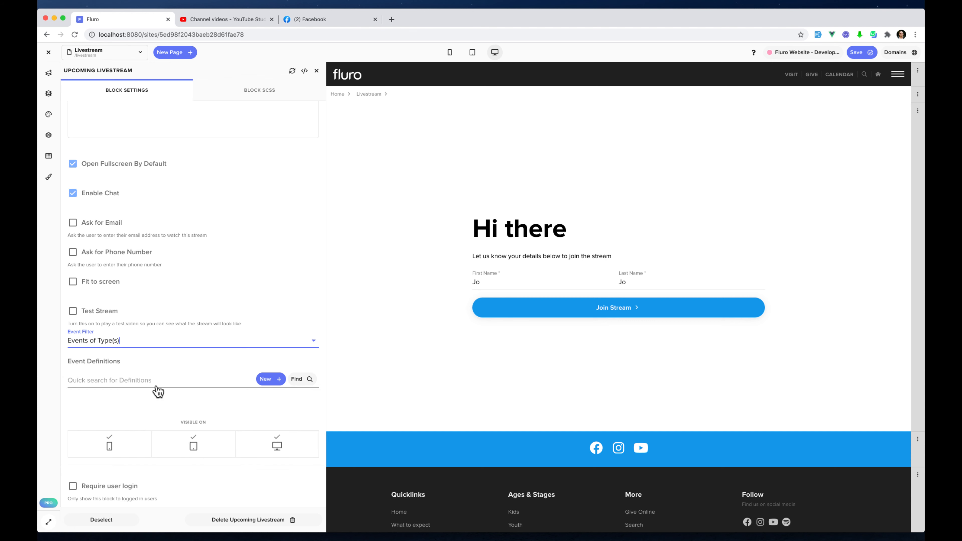
click(253, 343)
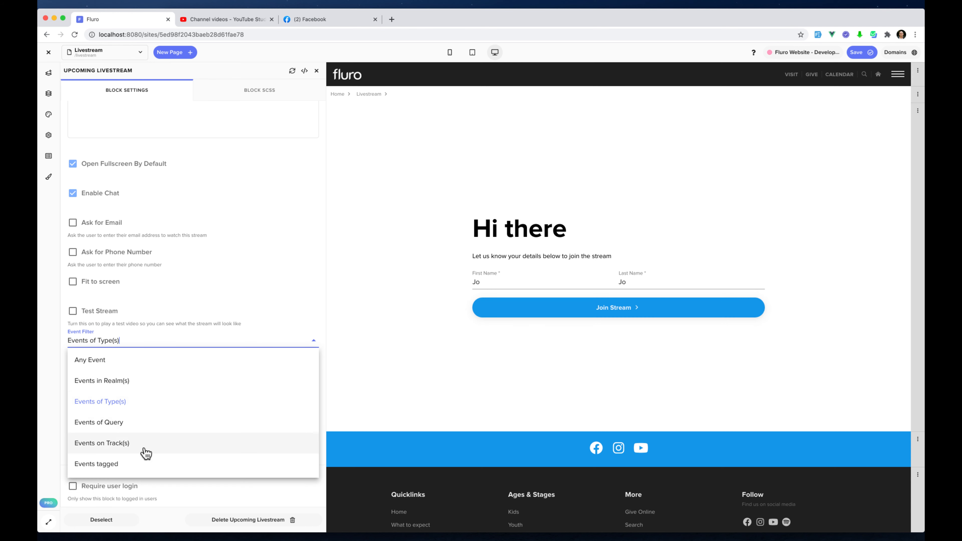
click(136, 462)
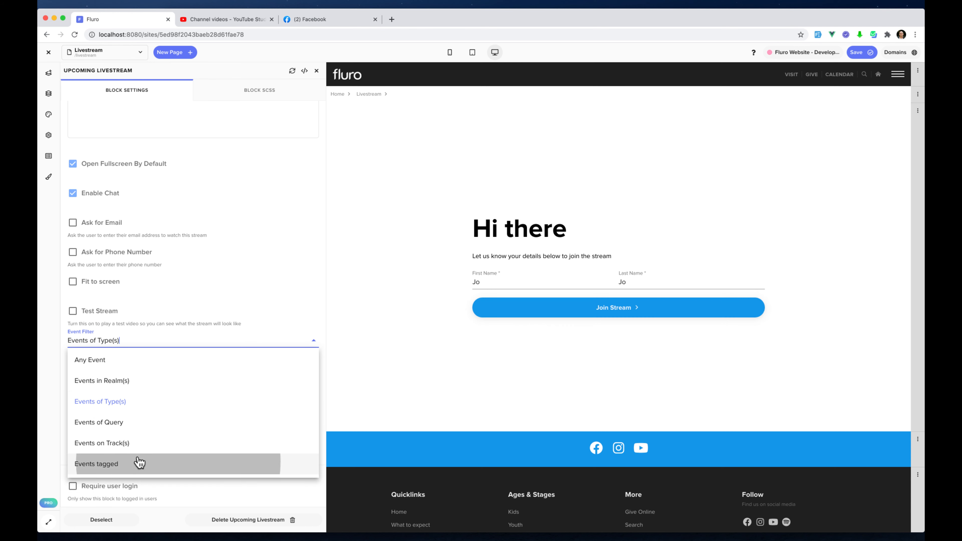
Step: Set the Upcoming Livestream block's event filter to Any Event
click(282, 343)
click(220, 358)
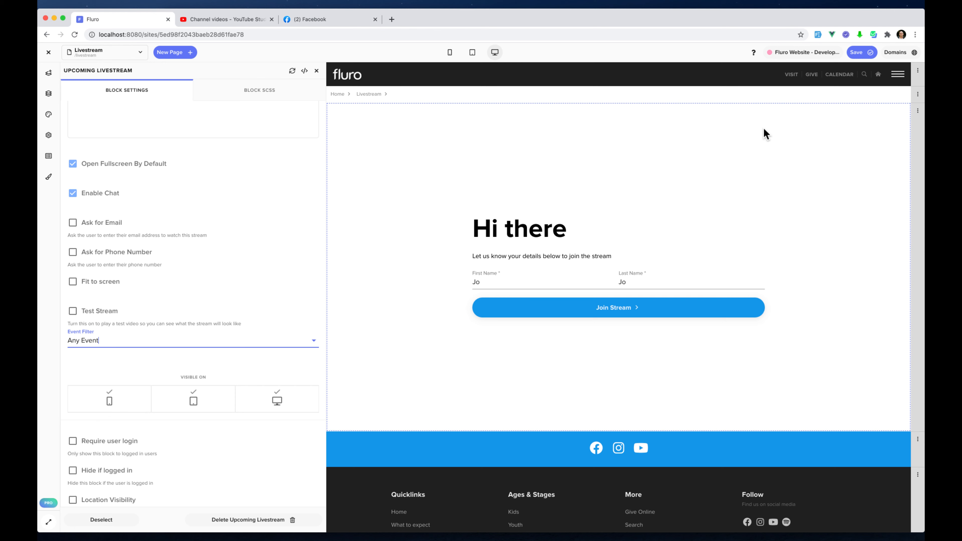
Step: Save the website with the Any Visitors-independent page changes and open its basic.fluro.site address in an incognito window
click(859, 51)
click(859, 87)
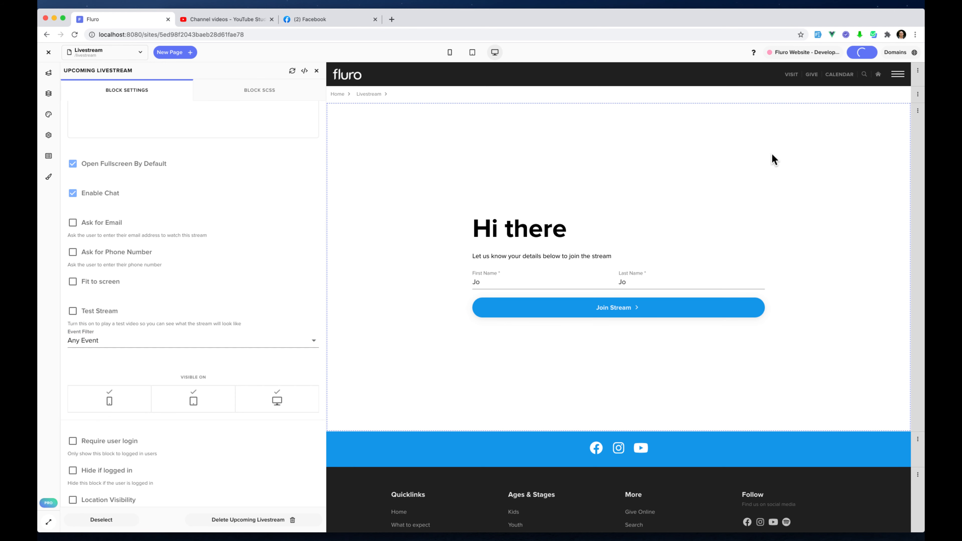
click(902, 54)
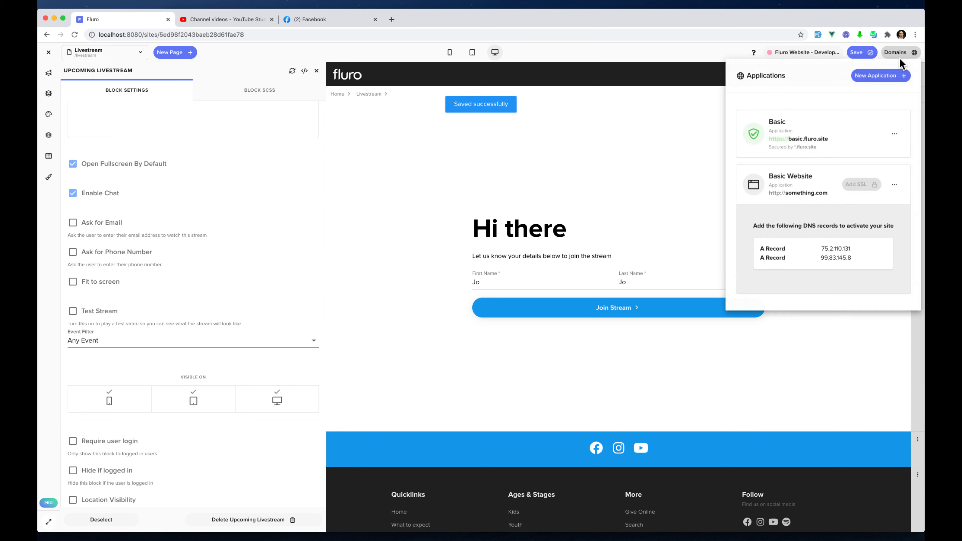
right_click(797, 139)
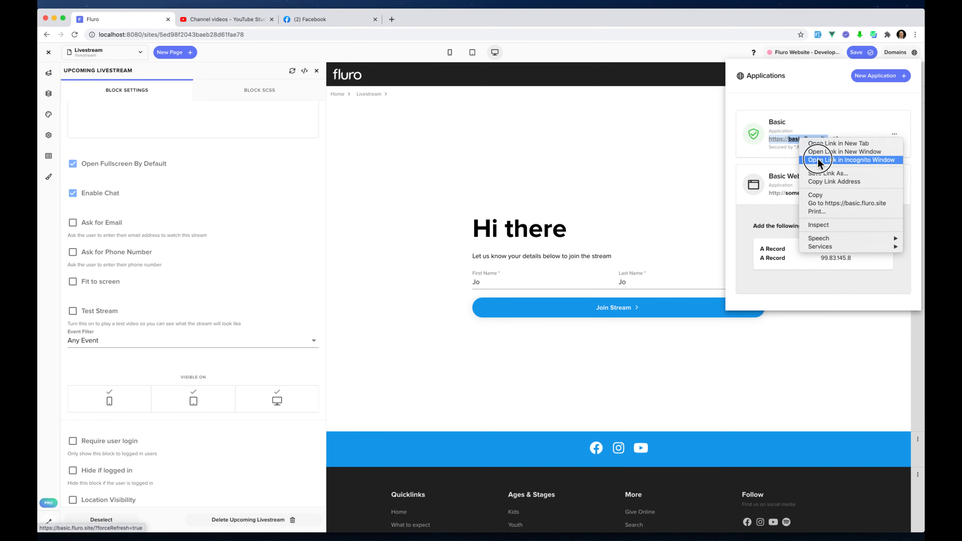
click(818, 160)
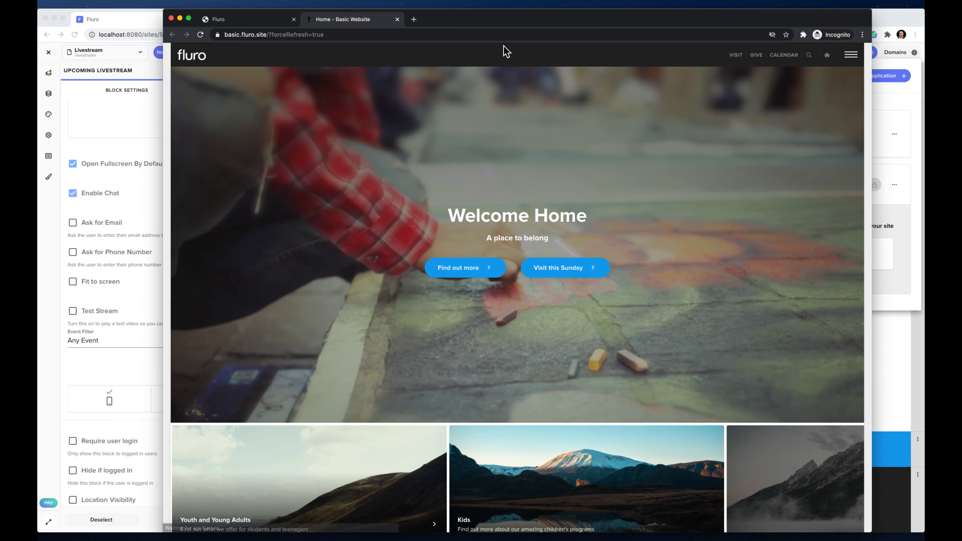
Step: Go to the live site's Livestream page and join the stream with the viewer's first and last name
click(851, 54)
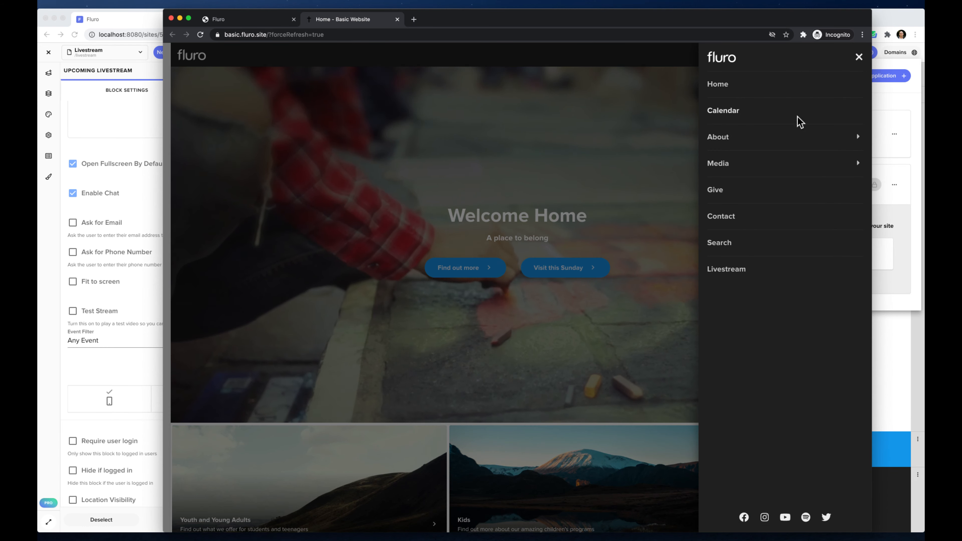
click(732, 270)
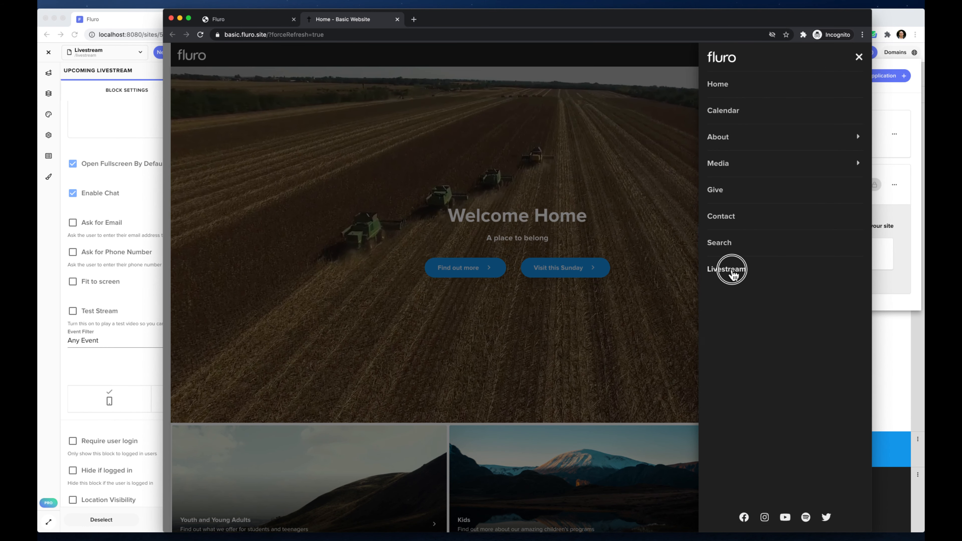
click(456, 290)
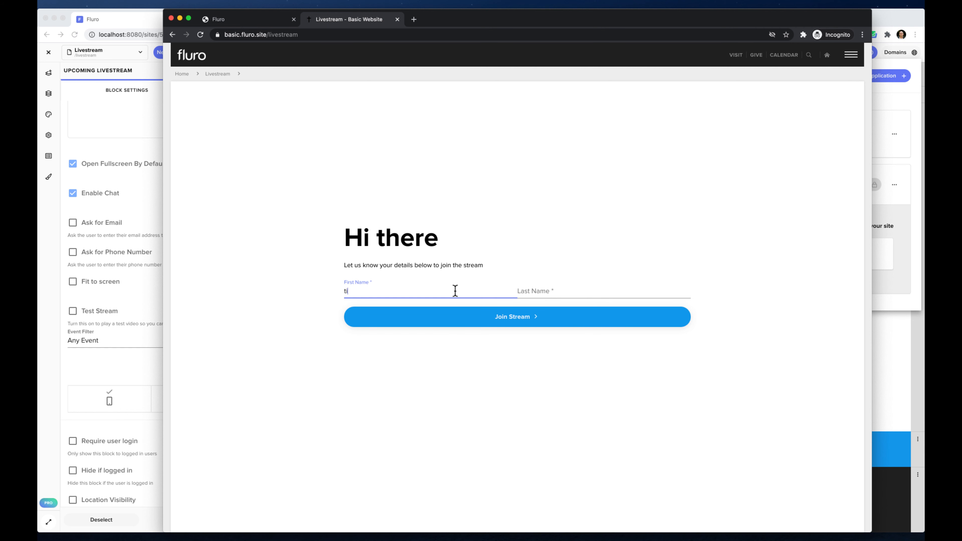
key(Tab)
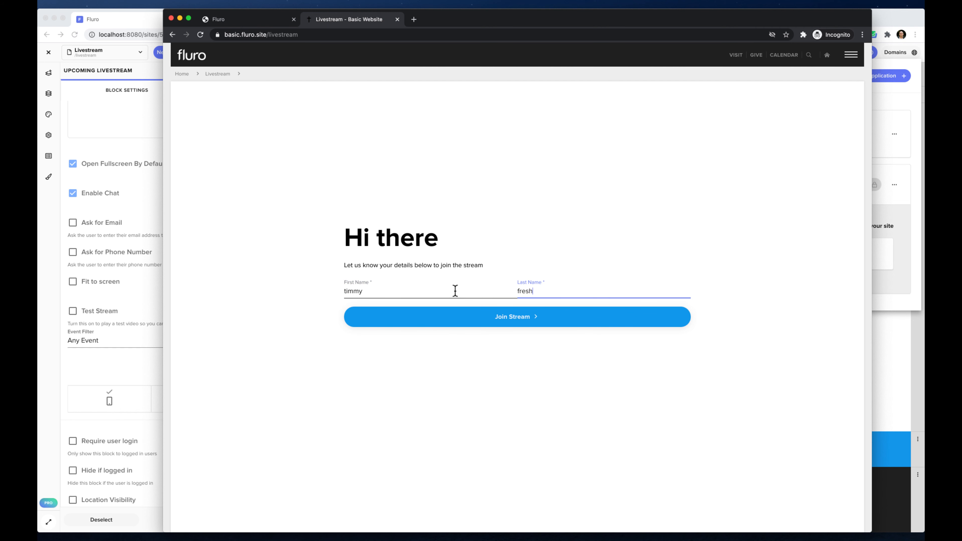
click(485, 322)
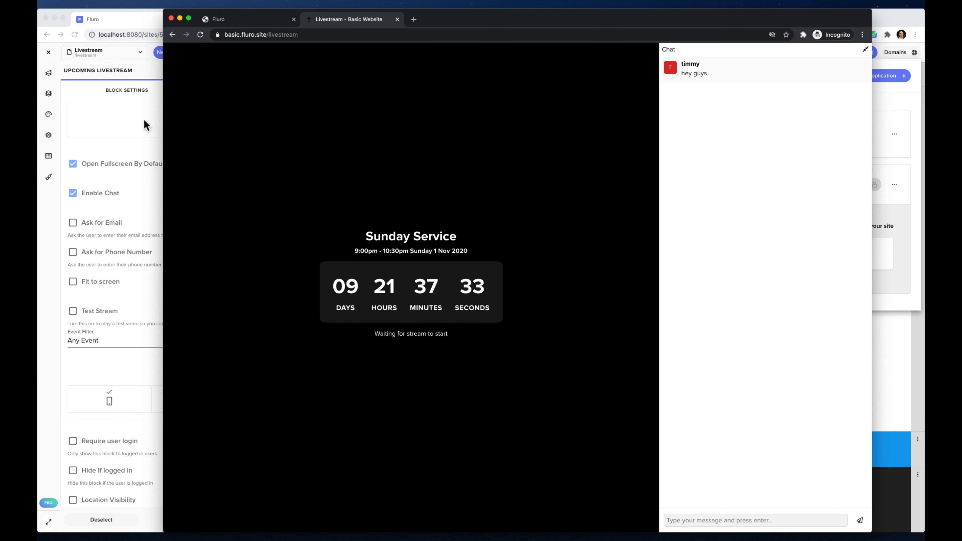
Step: Post the comment "I can write a comment" in the livestream chat
click(699, 520)
text(I can)
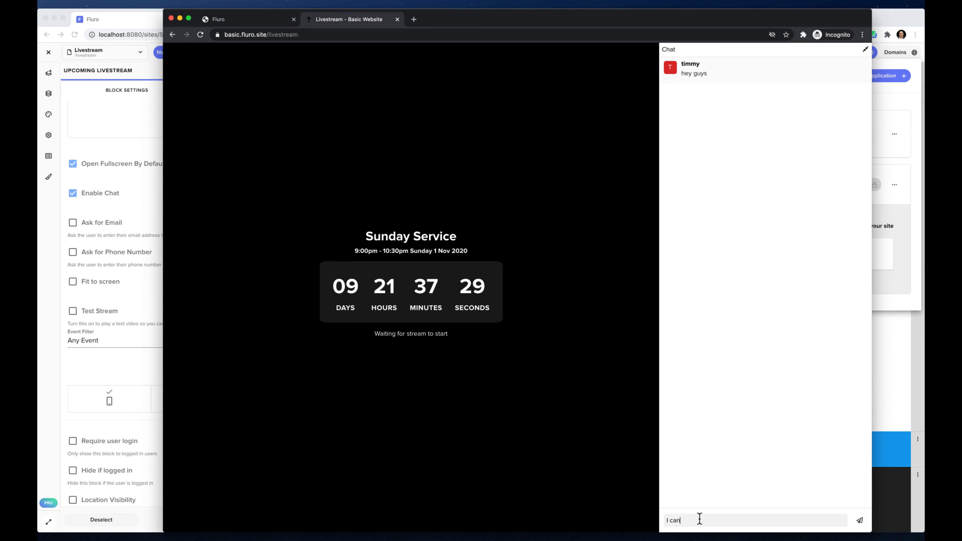
text( write a comment)
key(Return)
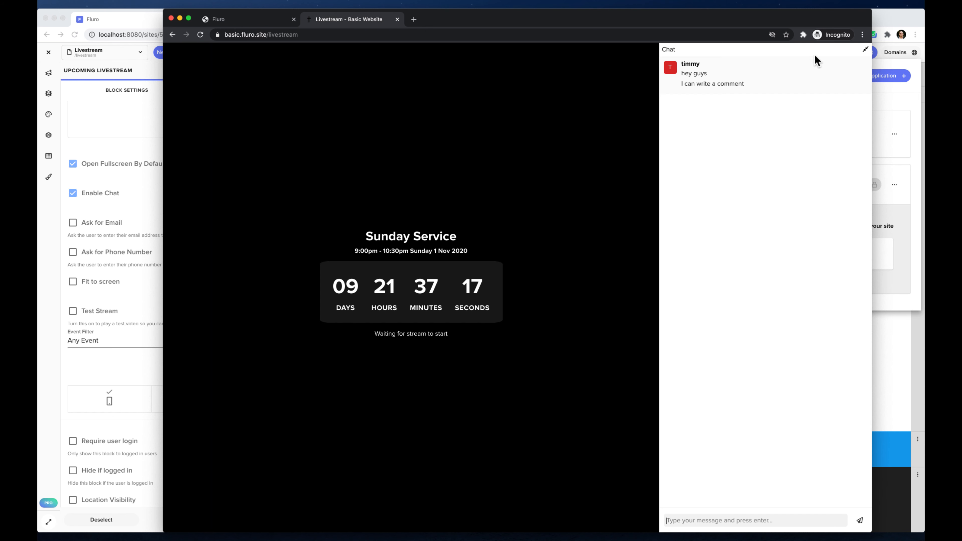
Step: Switch the stream out of fullscreen and back into it, and return to the site editor window
click(865, 49)
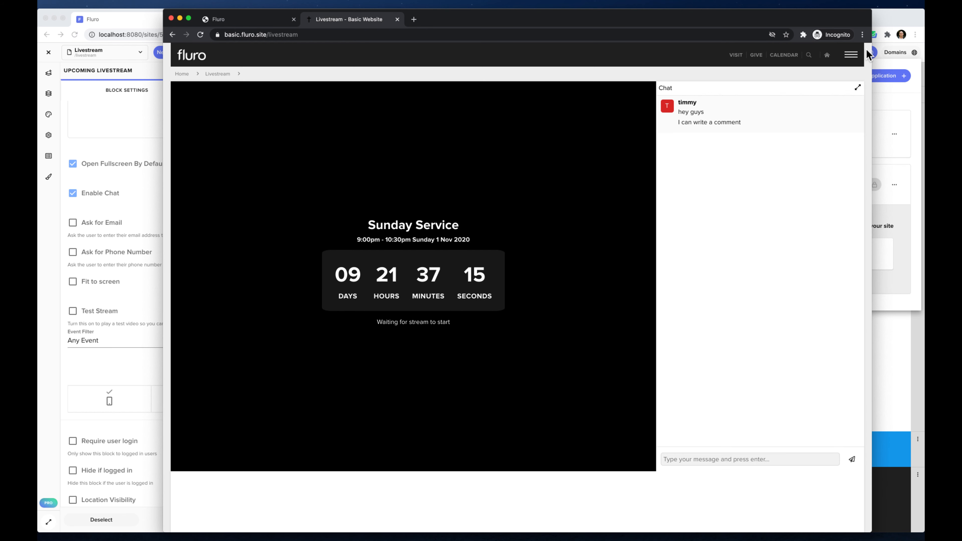
click(858, 87)
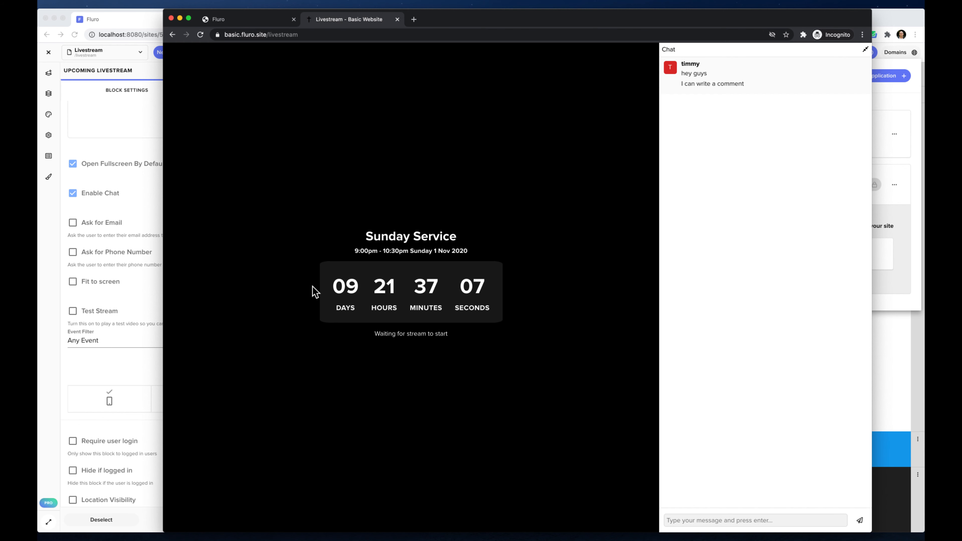
click(151, 156)
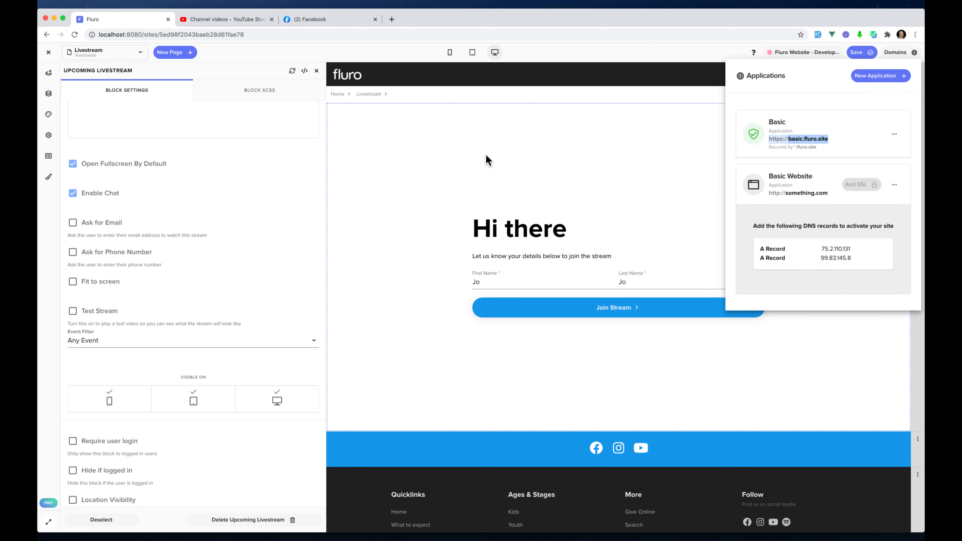
Step: Examine the Upcoming Livestream block's source code and component fields, and close the block without editing it
click(305, 71)
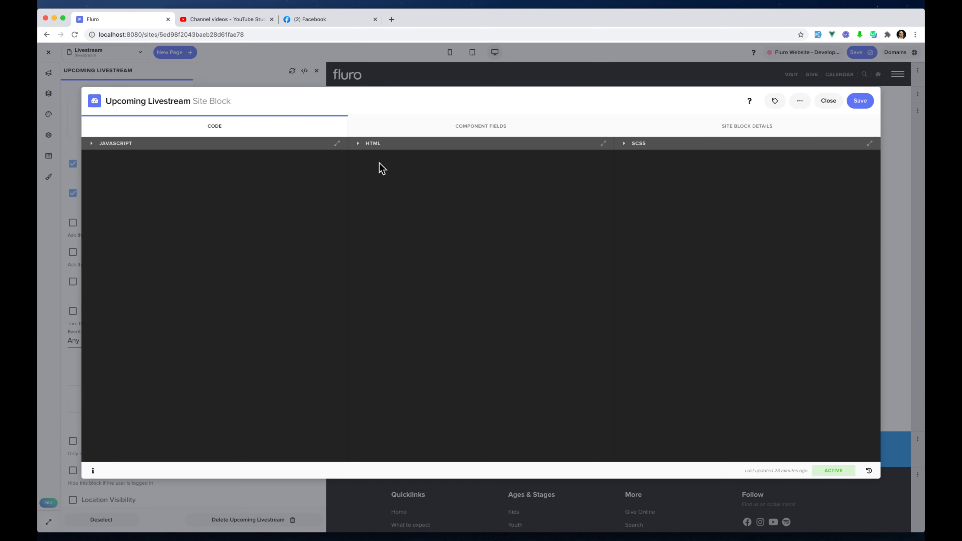
click(218, 218)
scroll(242, 215, down, 10)
scroll(584, 249, down, 10)
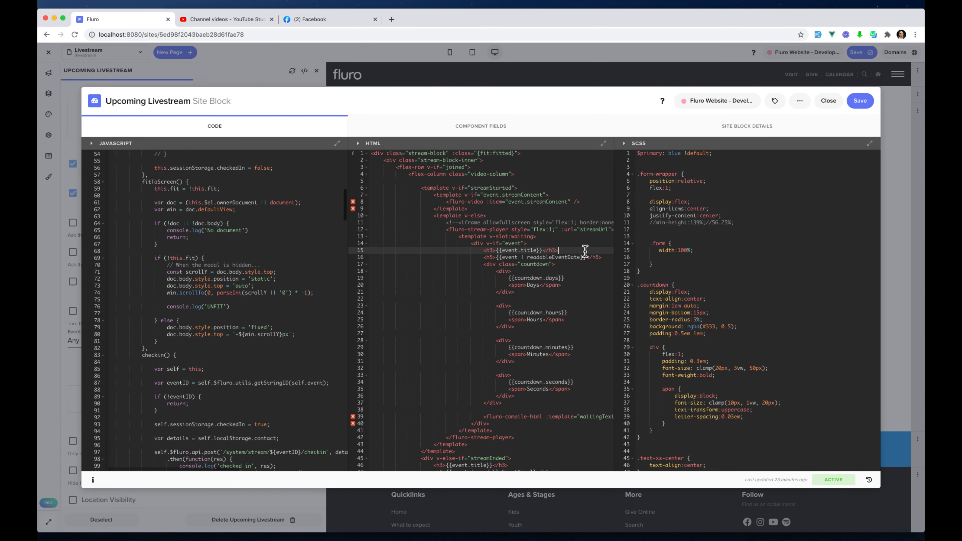
click(543, 128)
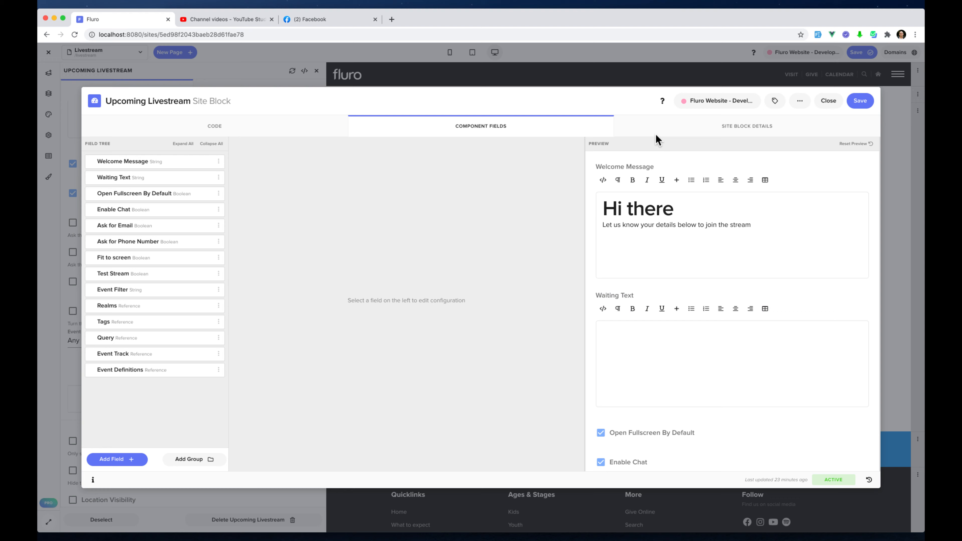
click(827, 105)
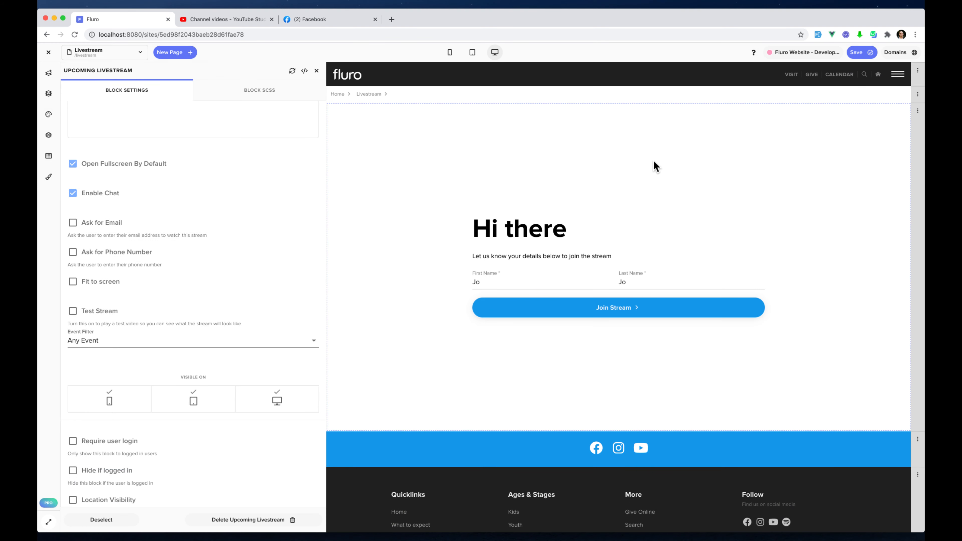